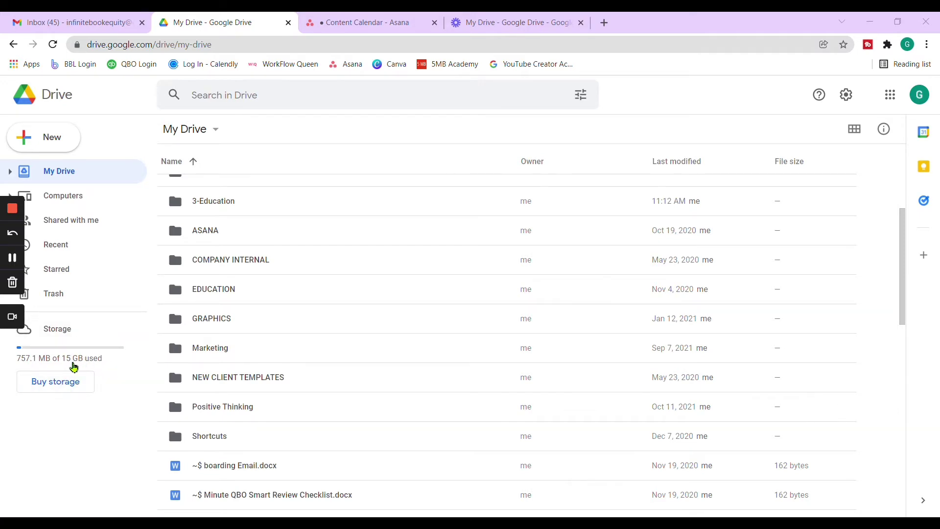
pyautogui.hotkey('alt', 'Left')
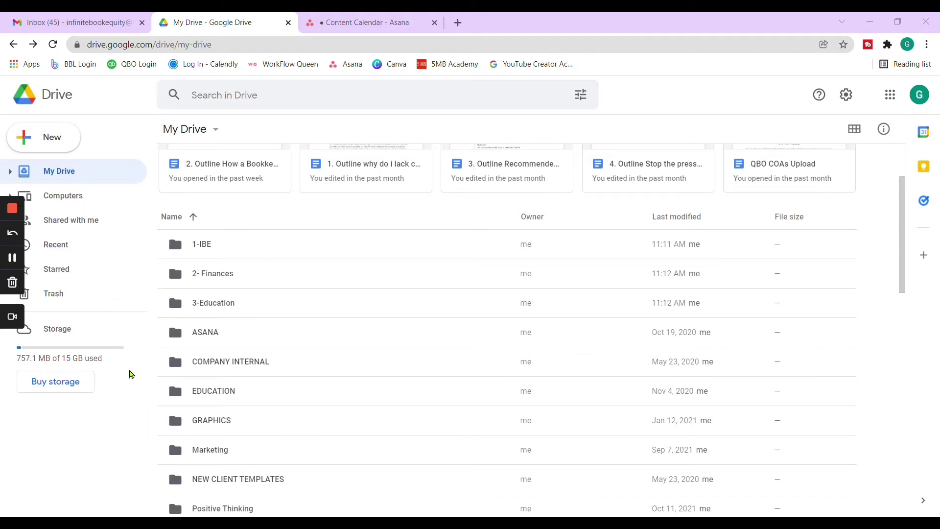
pyautogui.scroll(-2, 88, 367)
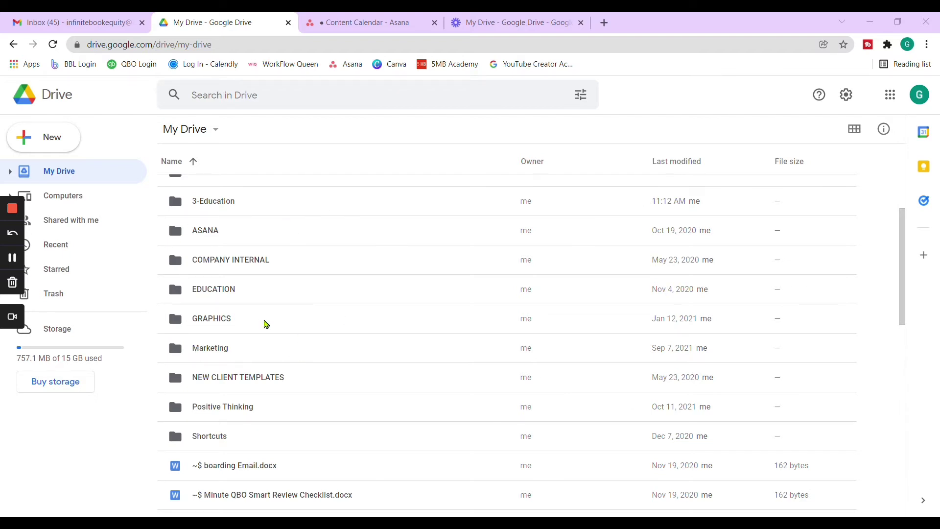
pyautogui.scroll(3, 265, 322)
pyautogui.scroll(-3, 243, 292)
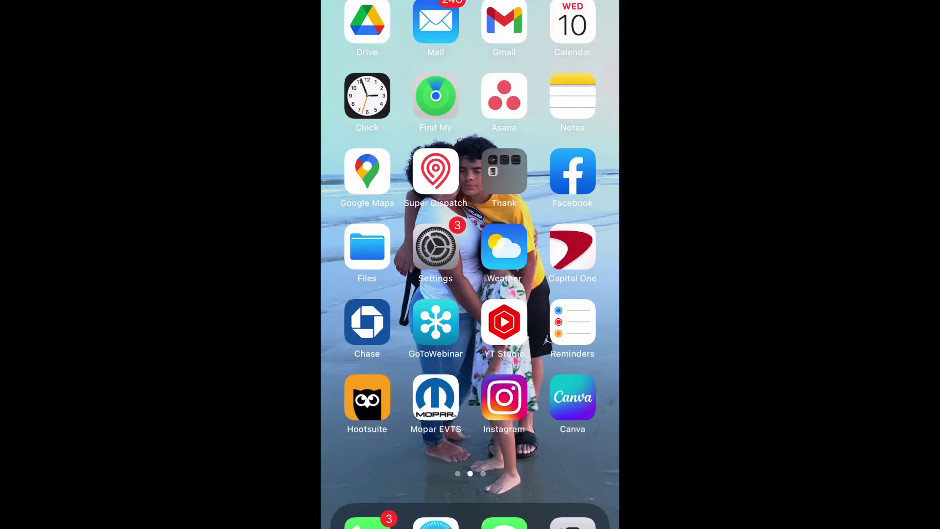
# - In the phone's Drive app, open and refresh 2- Finances, then return to My Drive
pyautogui.click(367, 22)
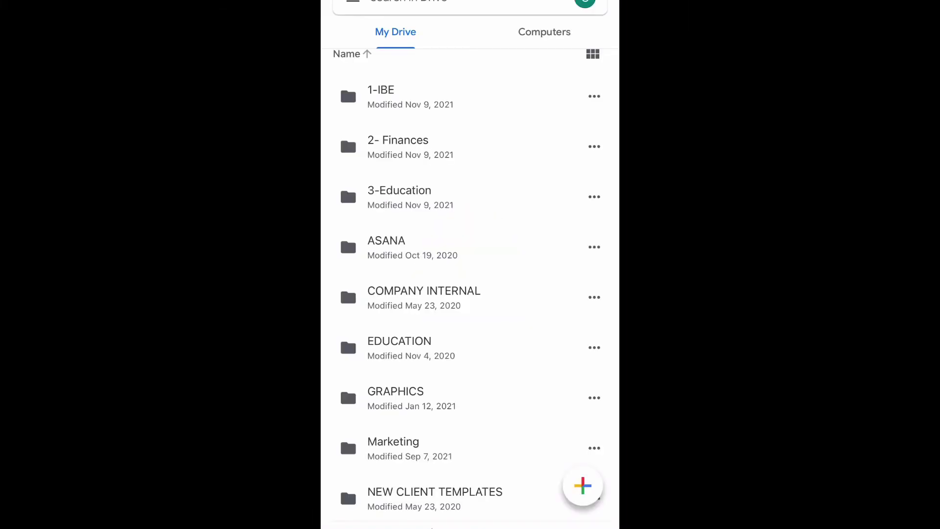
pyautogui.click(398, 146)
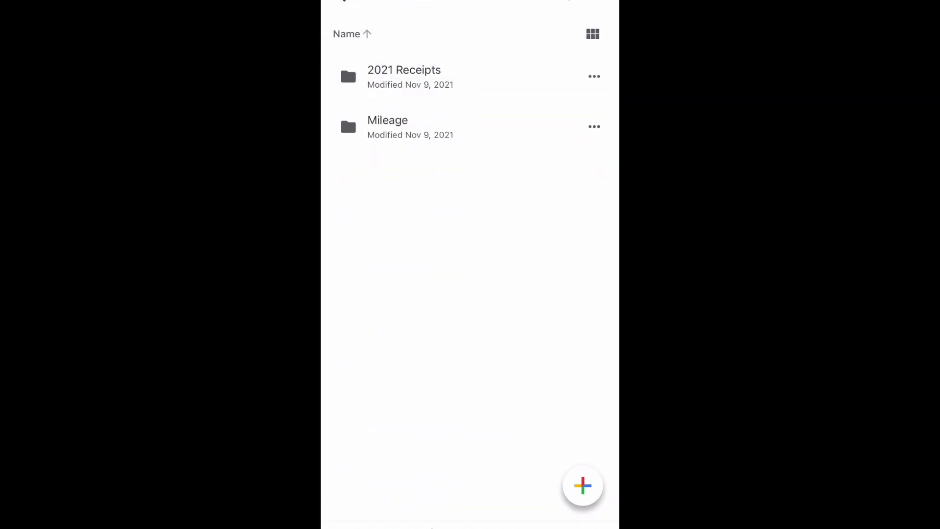
pyautogui.moveTo(470, 196); pyautogui.dragTo(470, 272)
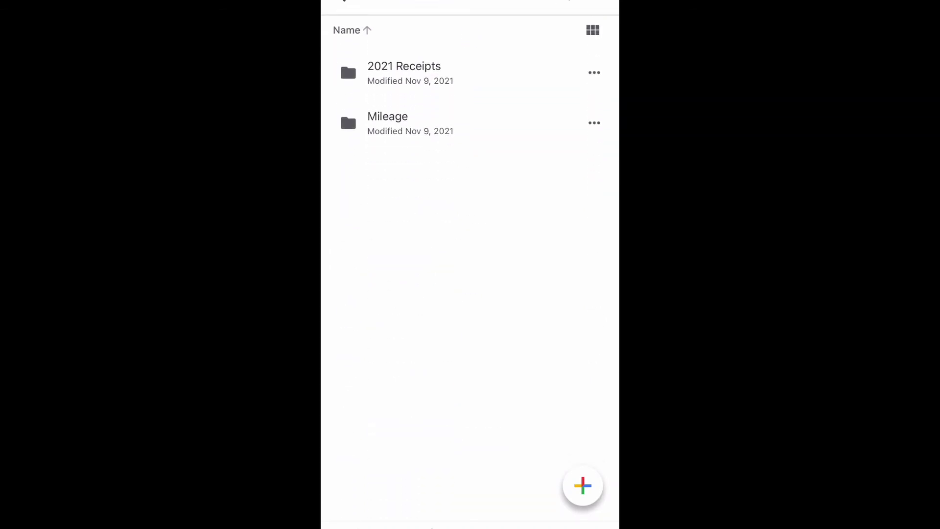
pyautogui.click(344, 2)
pyautogui.moveTo(470, 196); pyautogui.dragTo(470, 244)
pyautogui.moveTo(470, 343); pyautogui.dragTo(470, 176)
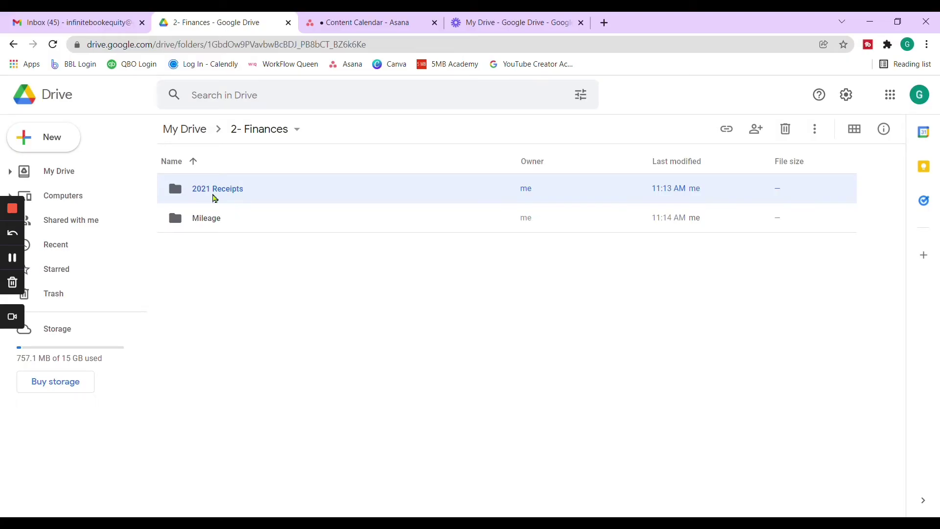
# - Go back from 2- Finances to My Drive and scroll through its folder list
pyautogui.click(13, 45)
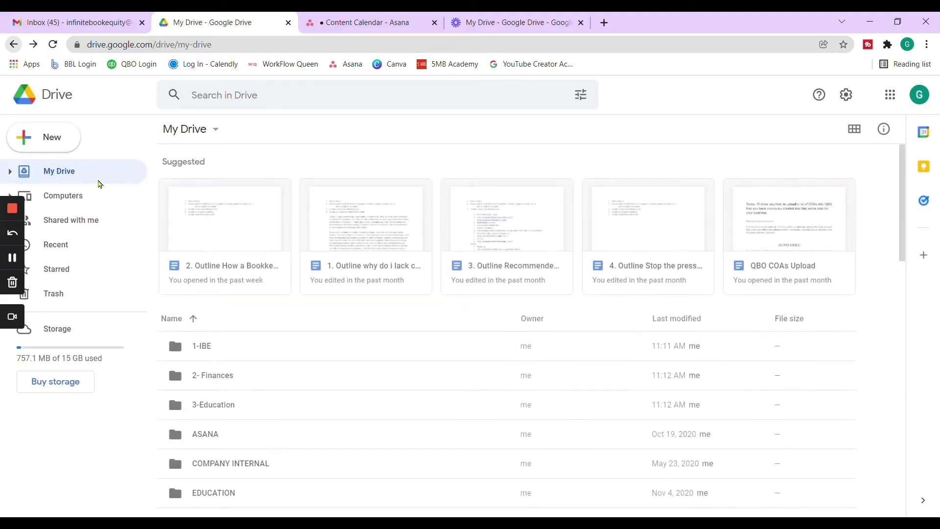
pyautogui.scroll(-2, 294, 321)
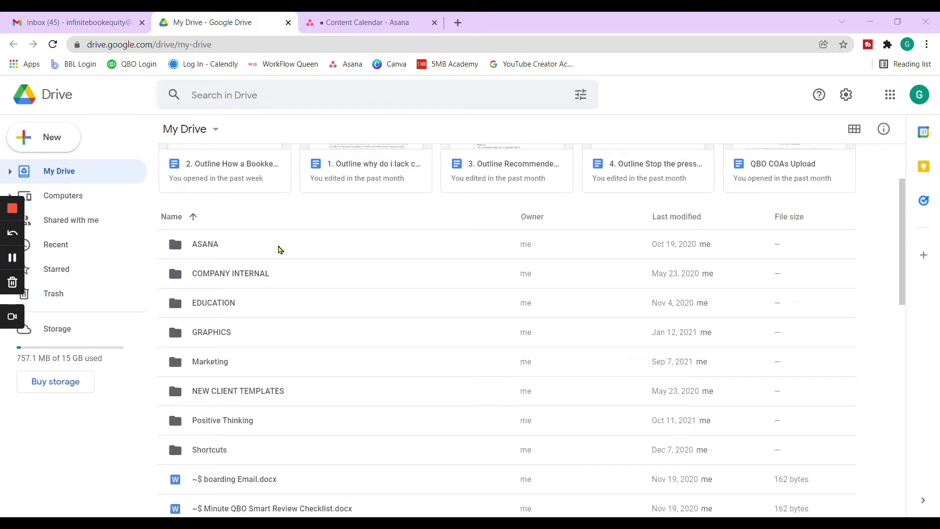
pyautogui.scroll(2, 280, 250)
pyautogui.scroll(-2, 321, 362)
pyautogui.scroll(-2, 327, 399)
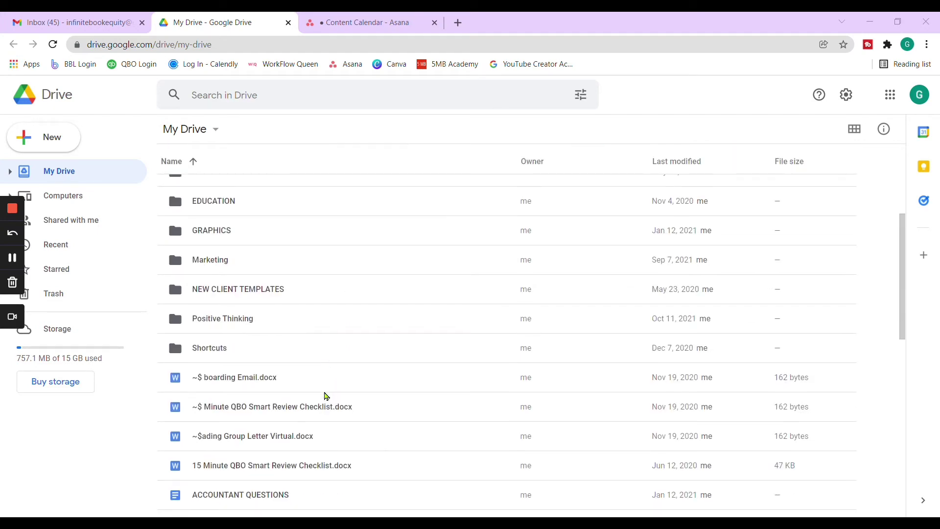
pyautogui.scroll(2, 327, 396)
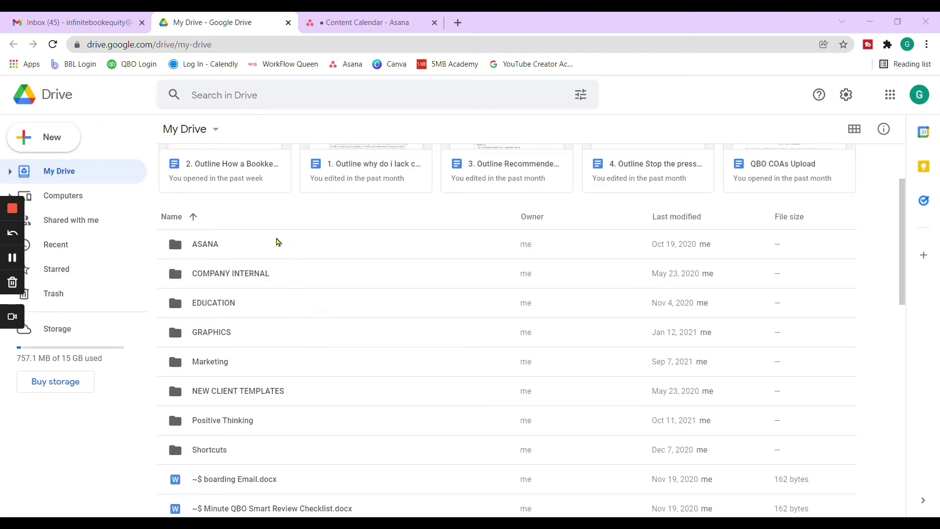
# - Create a new folder named '1-IBE' in My Drive
pyautogui.rightClick(279, 214)
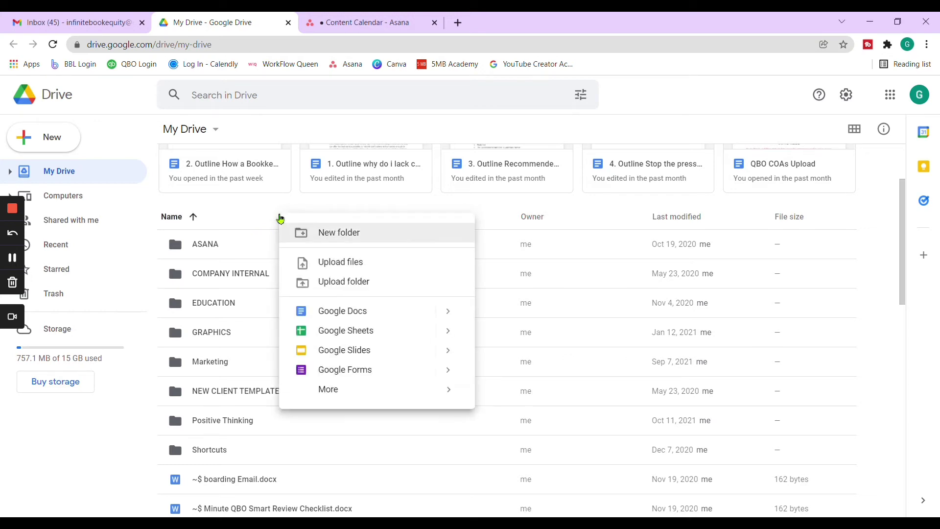
pyautogui.click(347, 235)
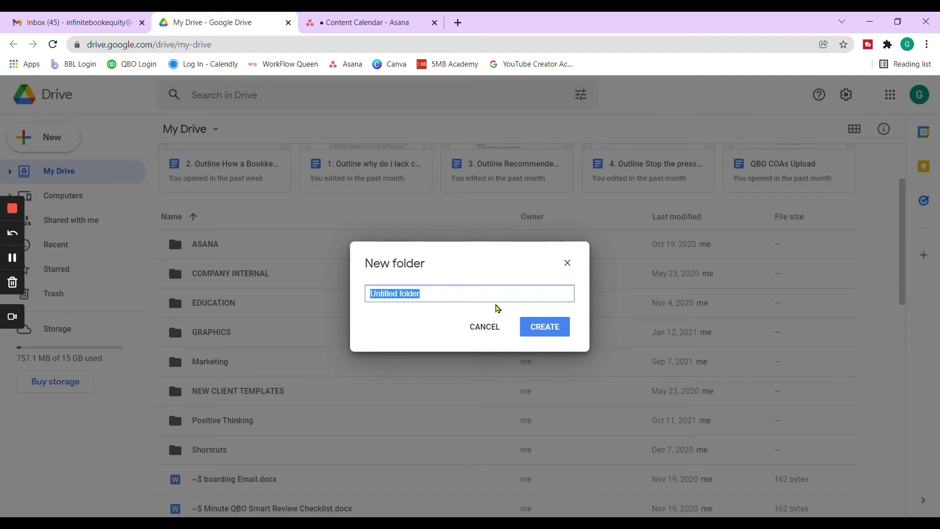
pyautogui.write('IBE')
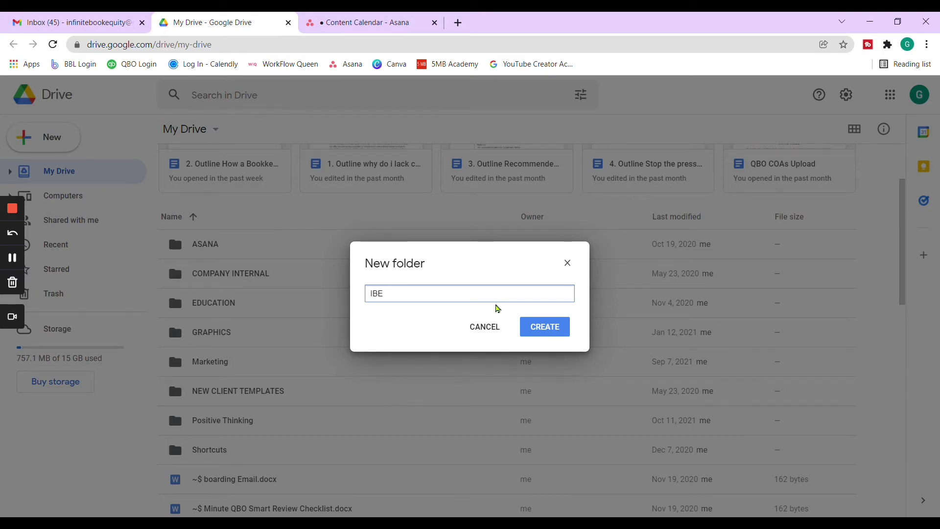
pyautogui.write('1-')
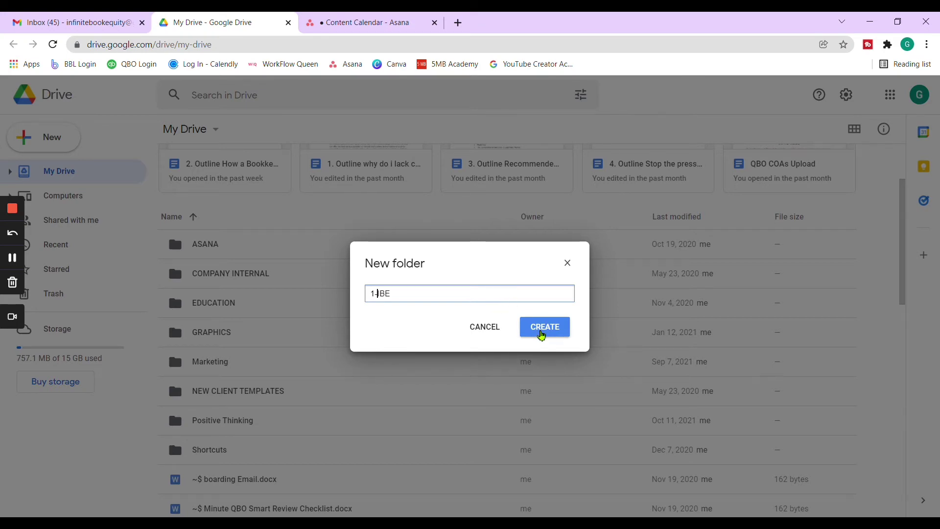
pyautogui.click(542, 335)
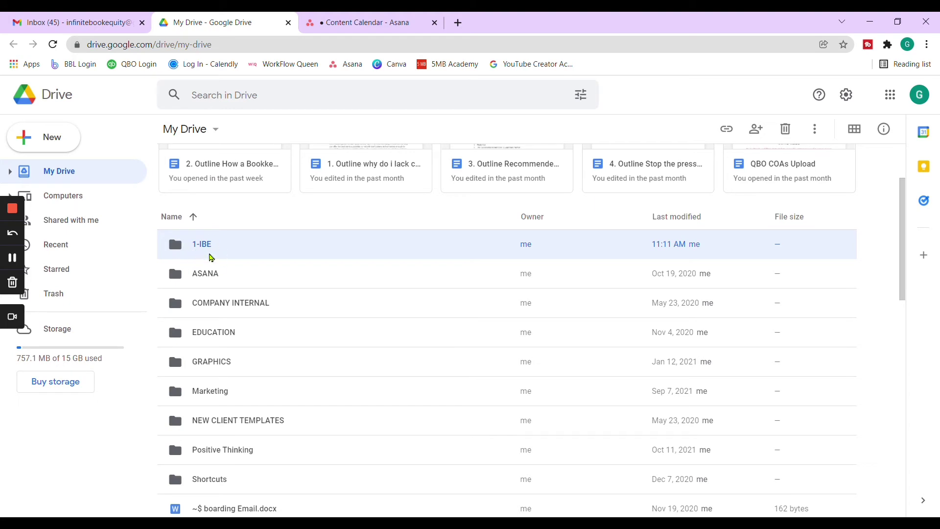
# - Create a '2- Finances' folder in My Drive below 1-IBE
pyautogui.rightClick(235, 216)
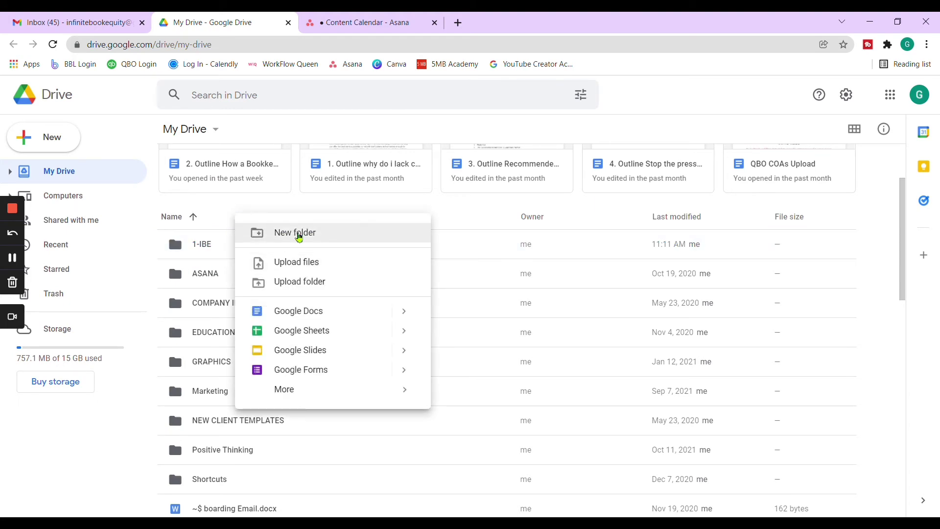
pyautogui.click(300, 236)
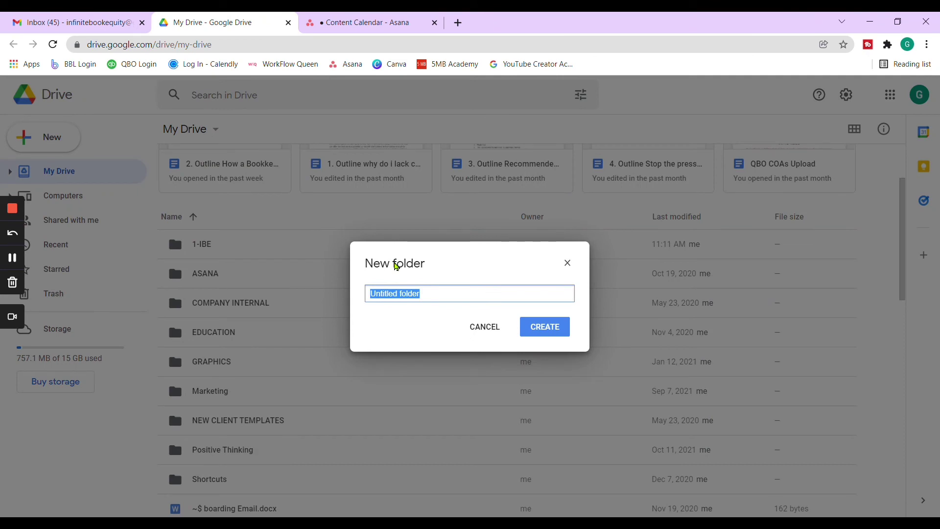
pyautogui.write('2-')
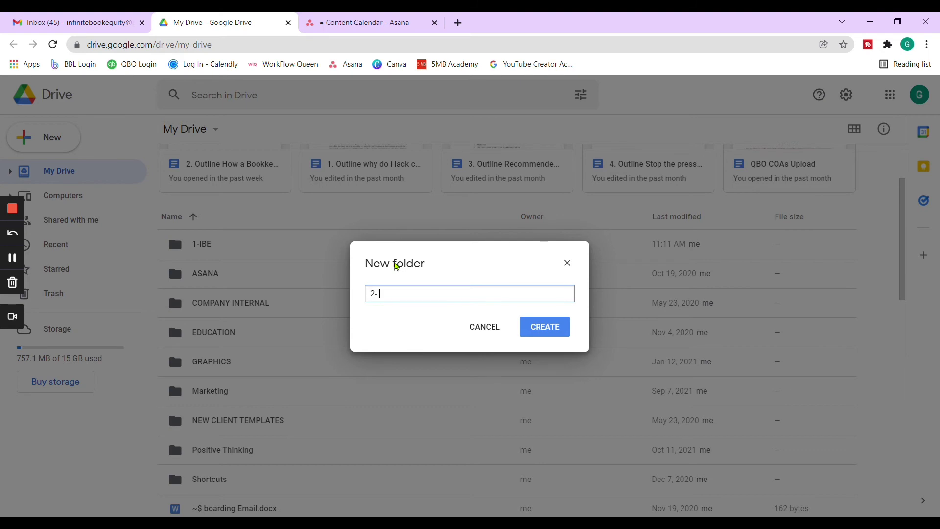
pyautogui.write(' Finances')
pyautogui.click(551, 327)
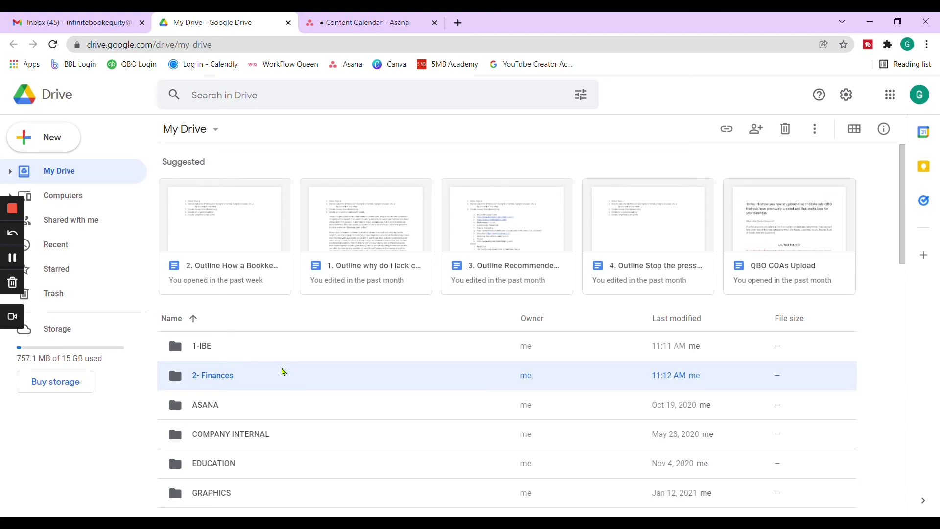
pyautogui.scroll(-2, 283, 370)
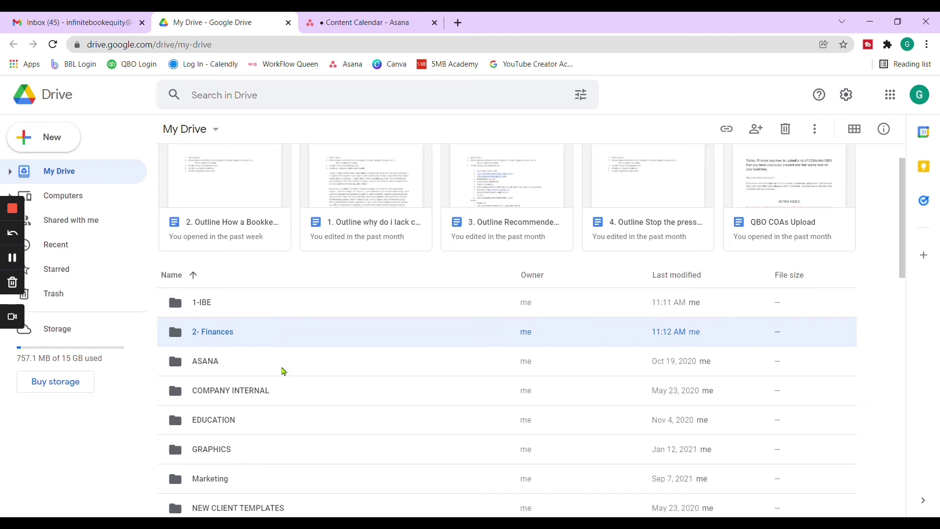
# - Create a '3-Education' folder in My Drive, fixing the misspelling and the leading 7
pyautogui.rightClick(228, 224)
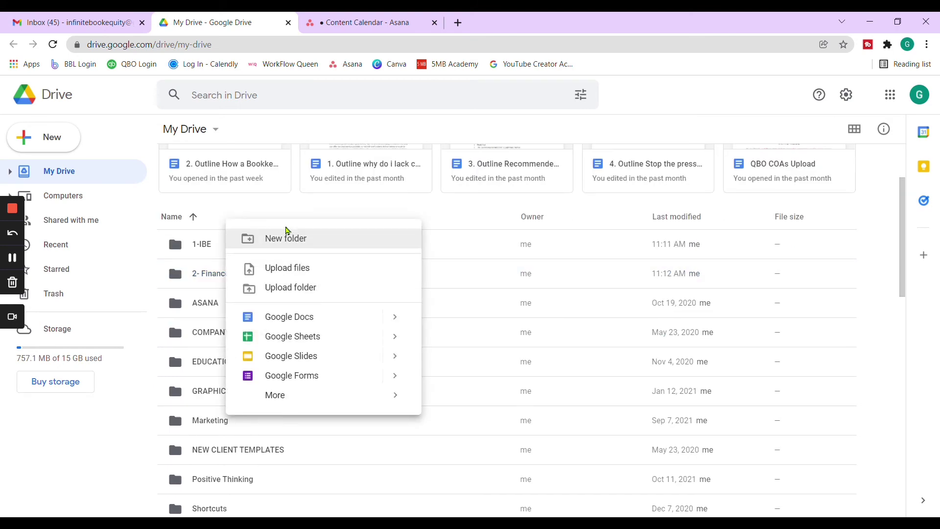
pyautogui.click(343, 244)
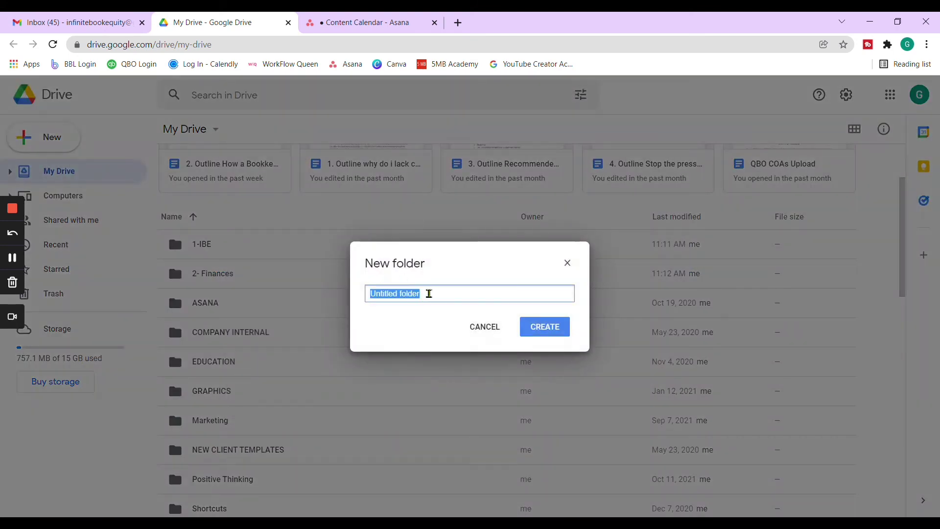
pyautogui.write('7')
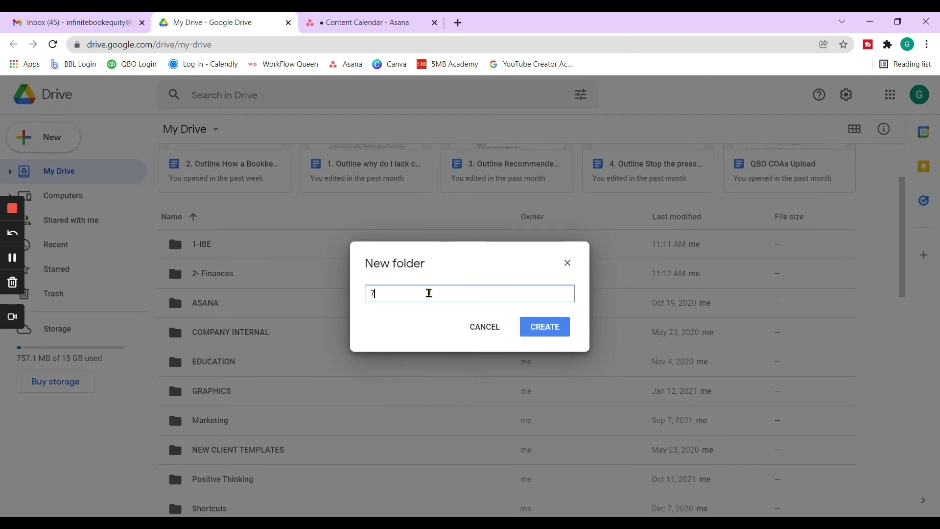
pyautogui.write('-Education')
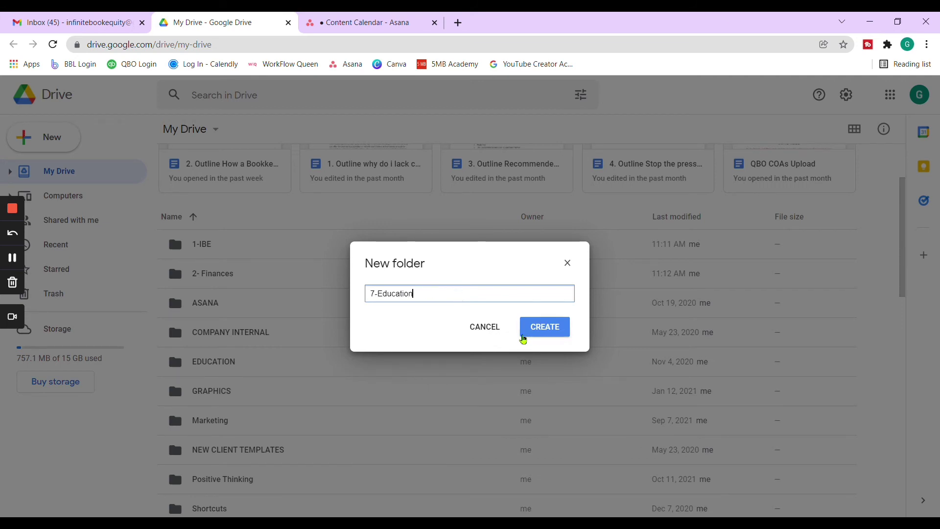
pyautogui.click(376, 289)
pyautogui.press('BackSpace')
pyautogui.write('3')
pyautogui.click(551, 326)
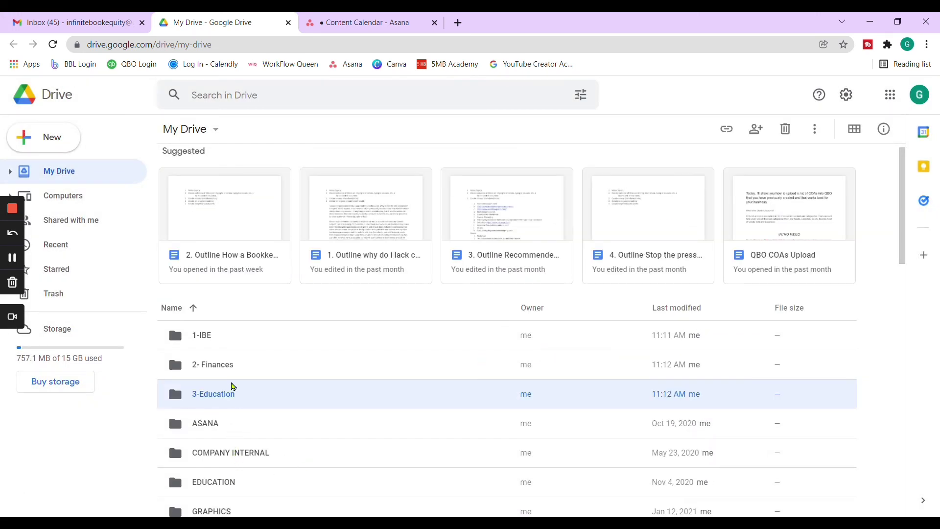
pyautogui.click(250, 372)
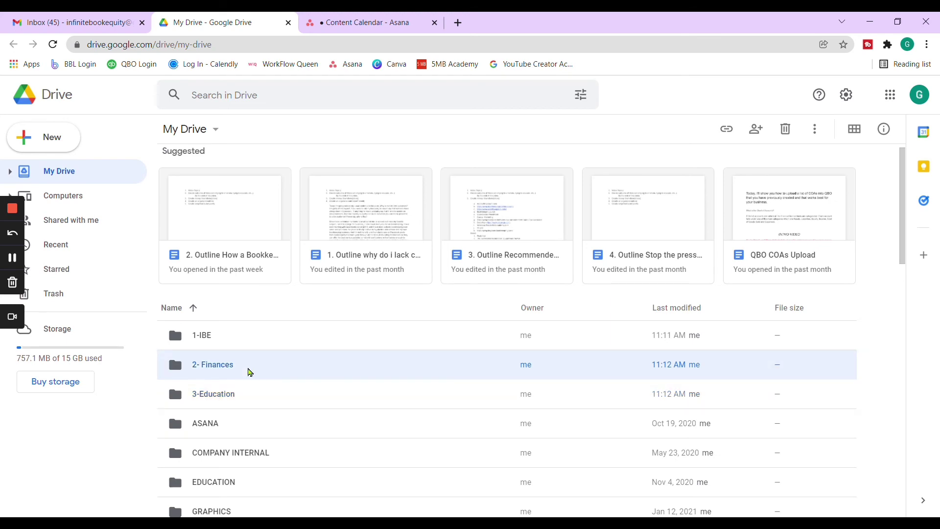
pyautogui.press('Escape')
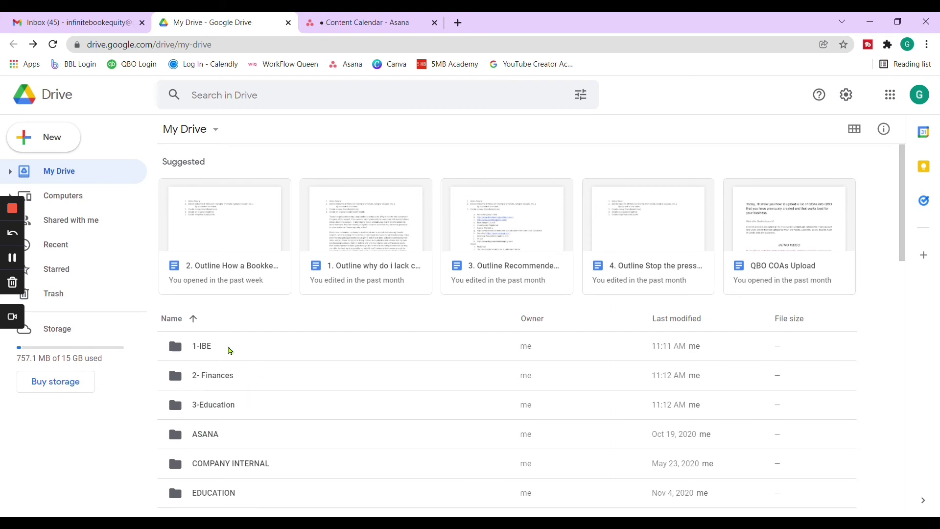
# - Open 2- Finances and create a '2021 Receipts' subfolder inside it
pyautogui.rightClick(230, 351)
pyautogui.click(199, 377)
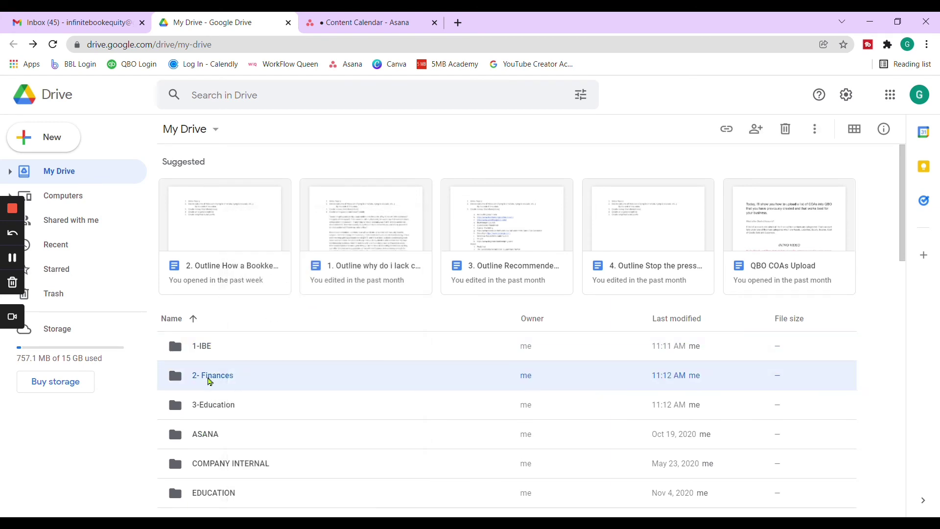
pyautogui.doubleClick(208, 380)
pyautogui.rightClick(238, 228)
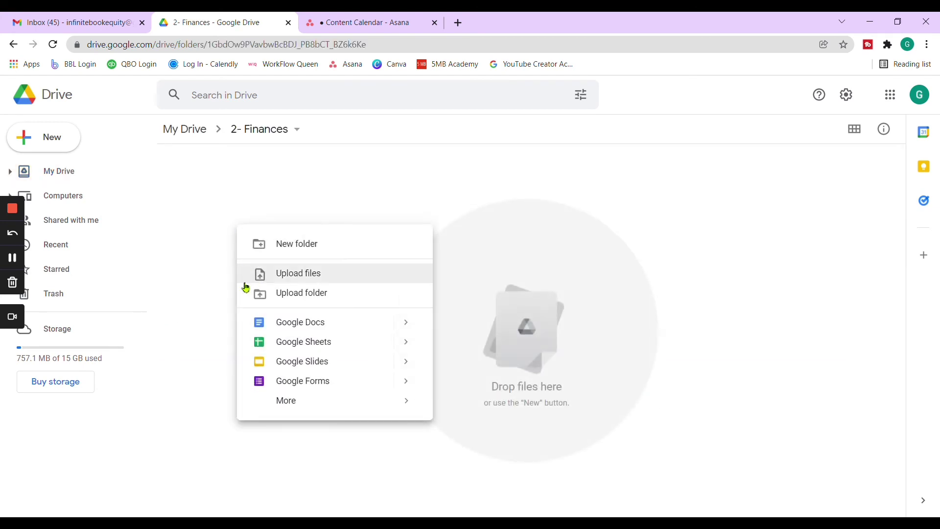
pyautogui.click(303, 248)
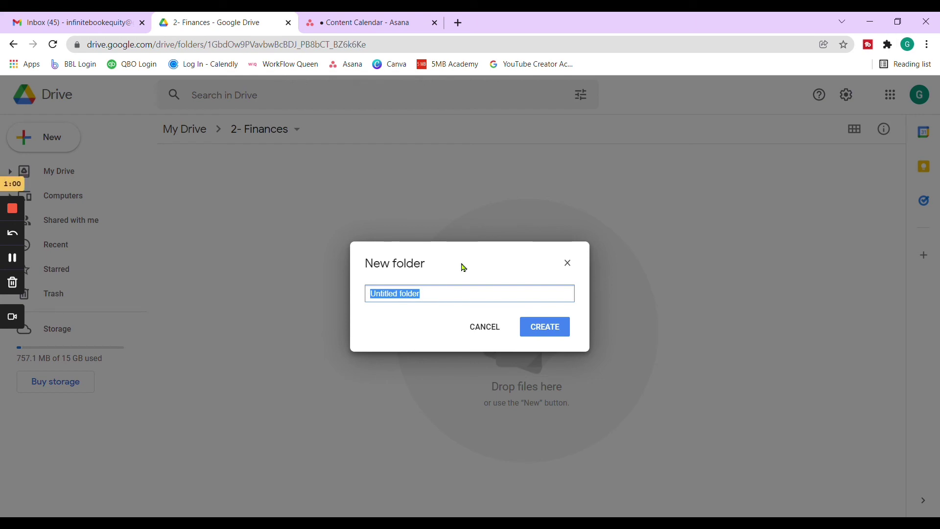
pyautogui.write('2021')
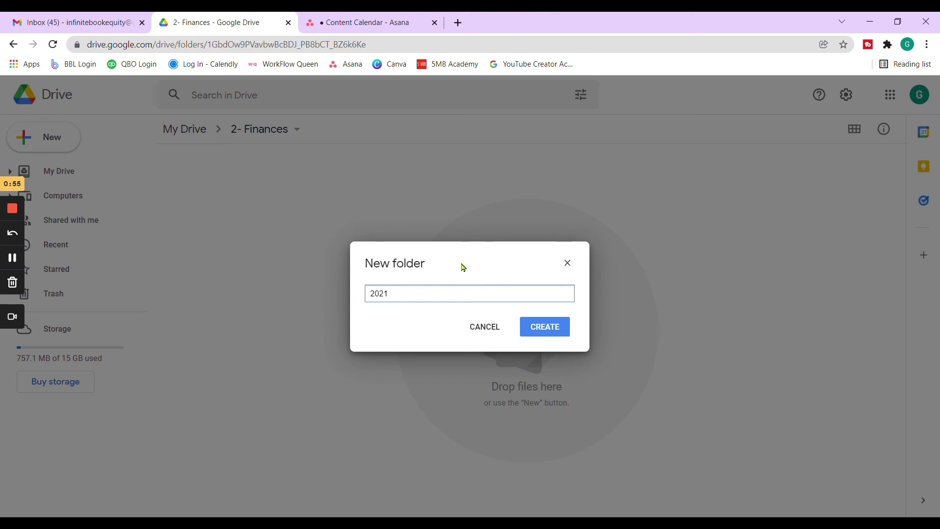
pyautogui.write(' Receipts')
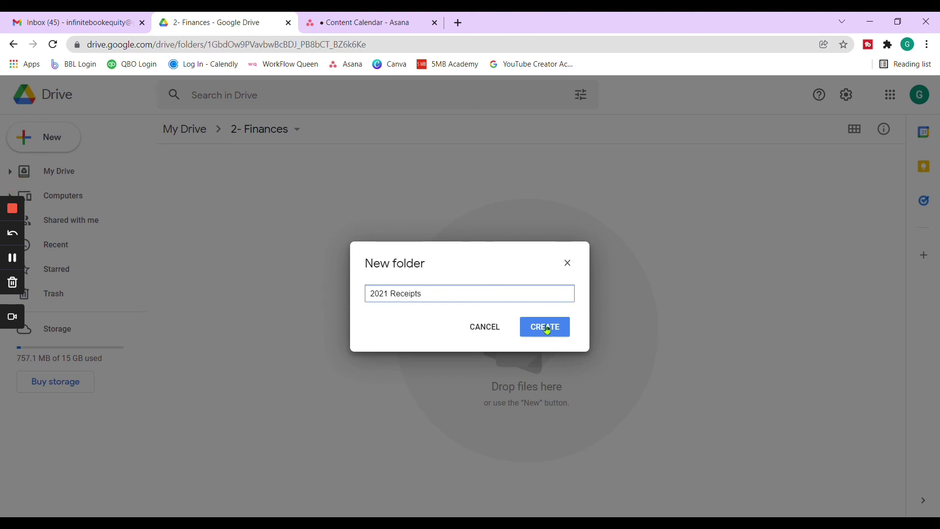
pyautogui.click(543, 327)
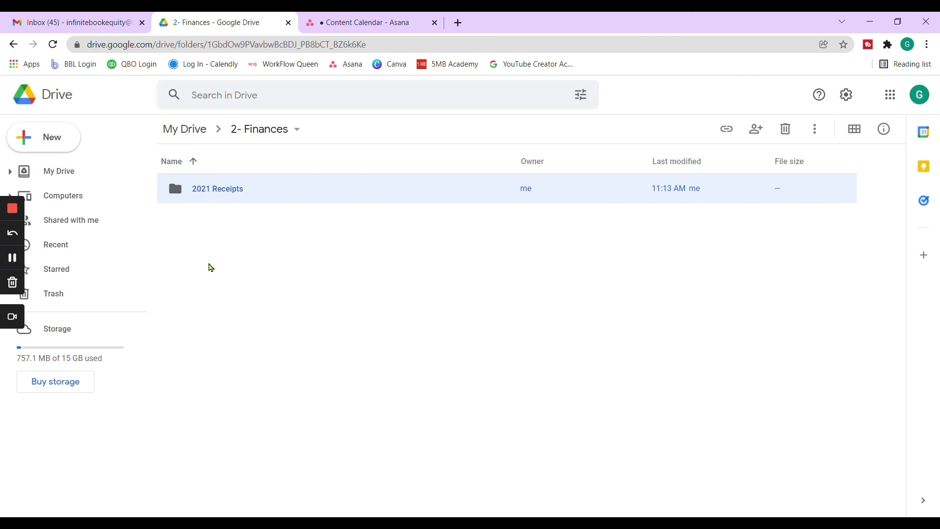
# - Add a 'Mileage' subfolder inside 2- Finances
pyautogui.rightClick(211, 267)
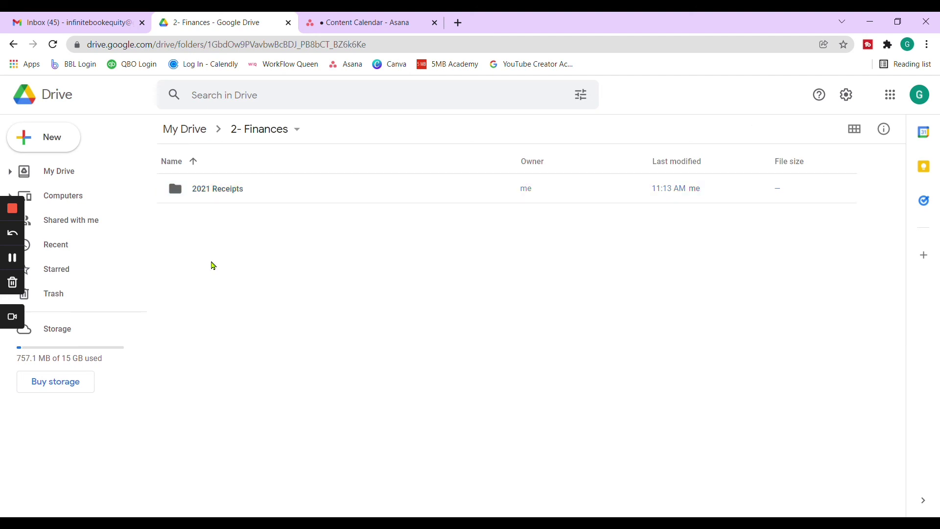
pyautogui.click(270, 280)
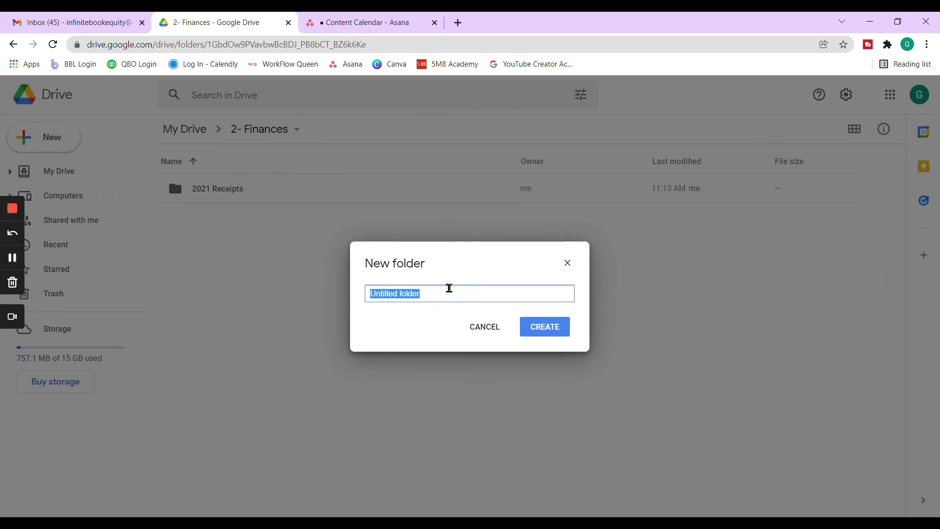
pyautogui.write('Milea')
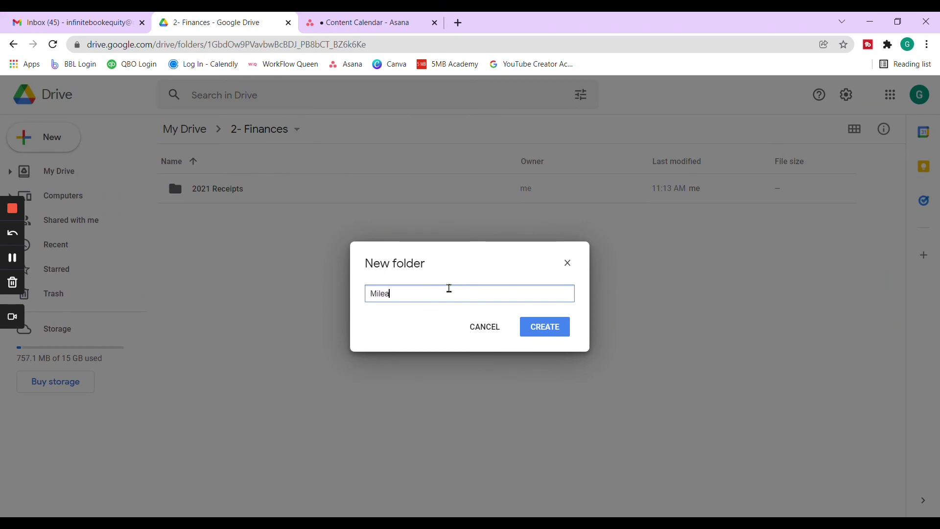
pyautogui.write('ge')
pyautogui.click(549, 328)
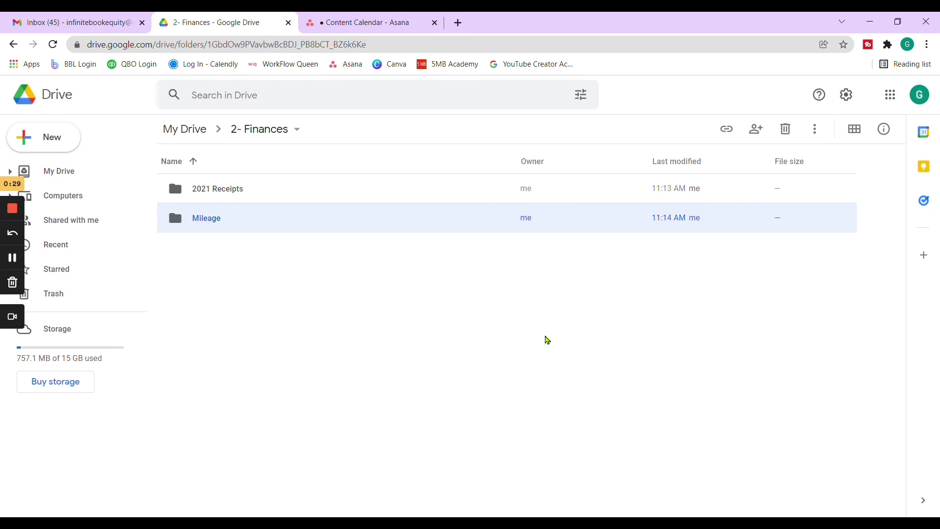